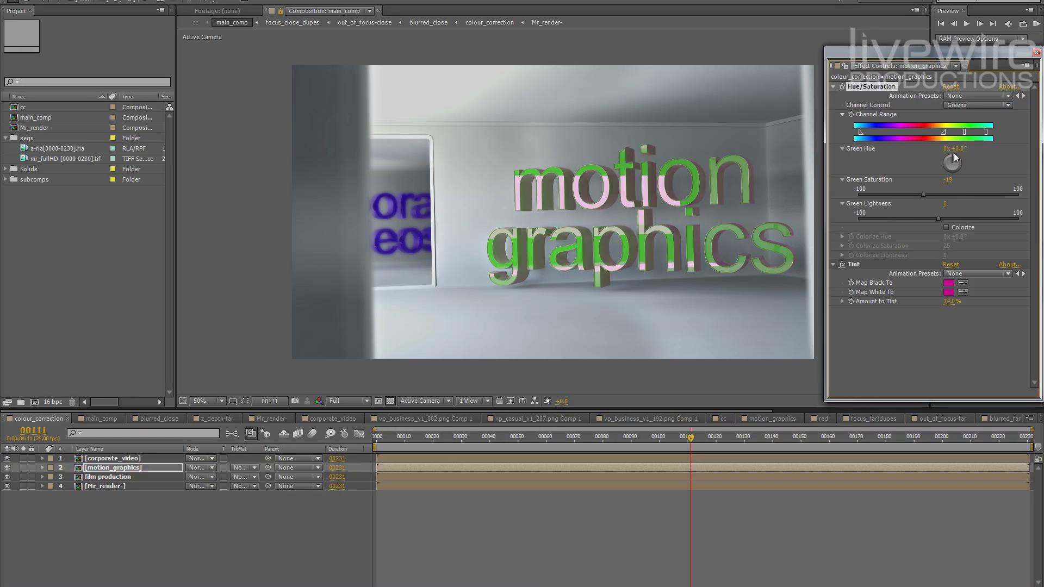
# Shift the Hue/Saturation green hue of the motion graphics text to about 290° and its saturation to 38.
pyautogui.moveTo(955, 157); pyautogui.dragTo(979, 156)
pyautogui.moveTo(923, 194); pyautogui.dragTo(971, 200)
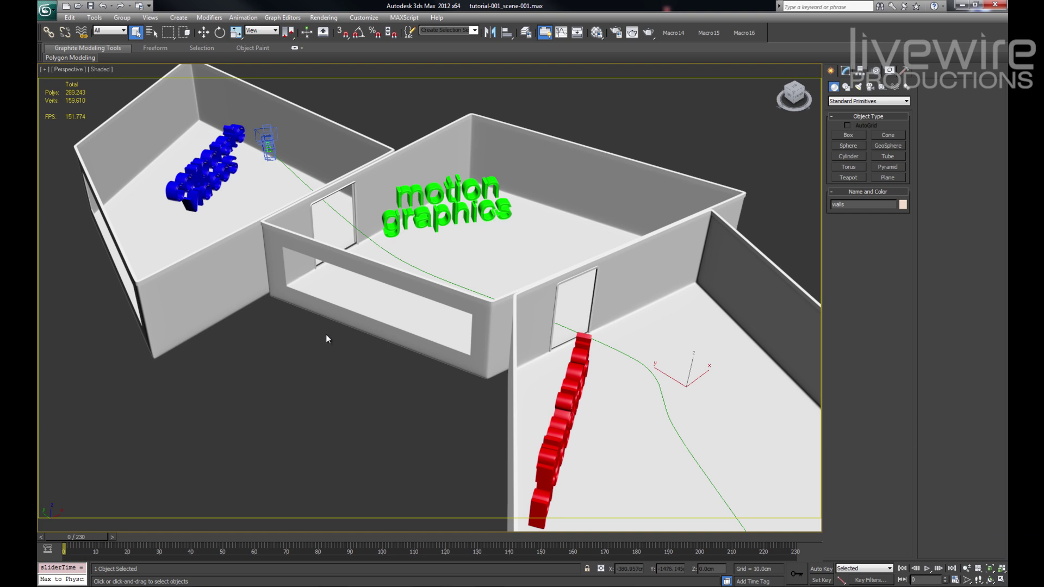
# Orbit over the rooms, play the animation through the Camera-animate camera, and stop at frame 178.
pyautogui.moveTo(325, 334)
pyautogui.keyDown('alt'); pyautogui.mouseDown(button='middle')
pyautogui.moveTo(334, 355)
pyautogui.moveTo(310, 345)
pyautogui.mouseUp(button='middle'); pyautogui.keyUp('alt')
pyautogui.press('/')
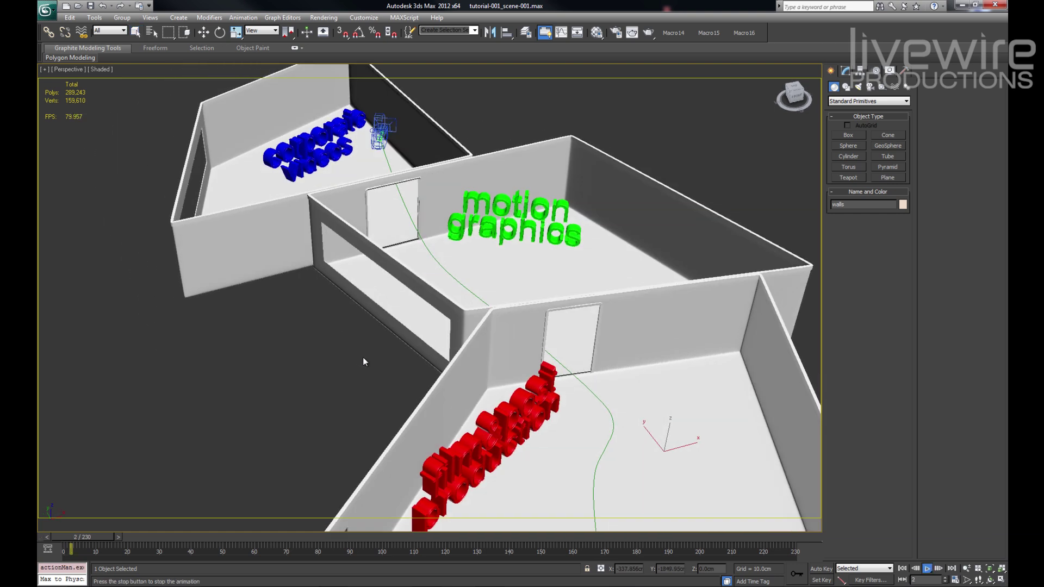
pyautogui.keyDown('alt'); pyautogui.moveTo(374, 373); pyautogui.dragTo(425, 327, button='middle'); pyautogui.keyUp('alt')
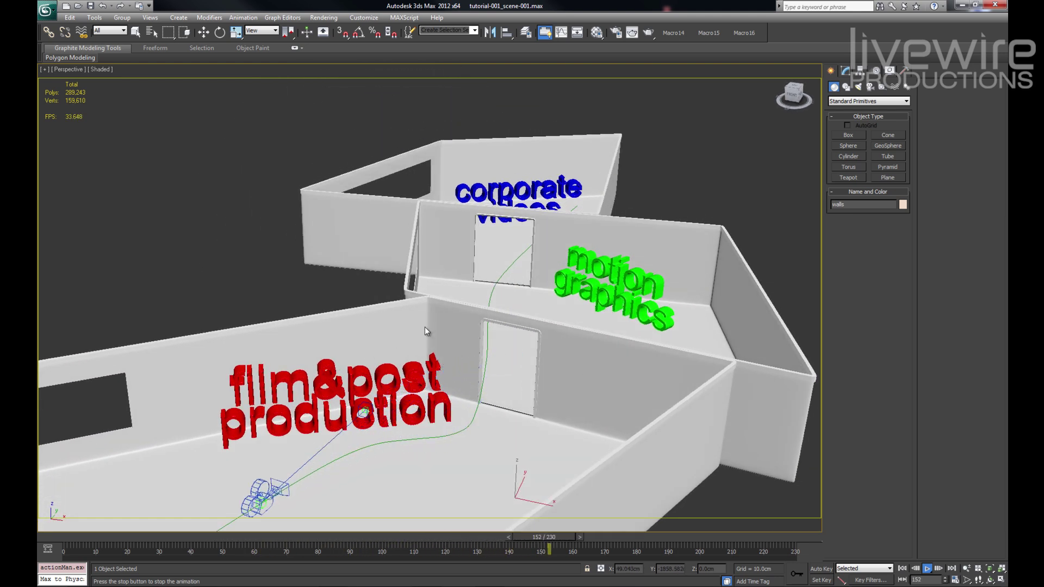
pyautogui.press('c')
pyautogui.doubleClick(491, 224)
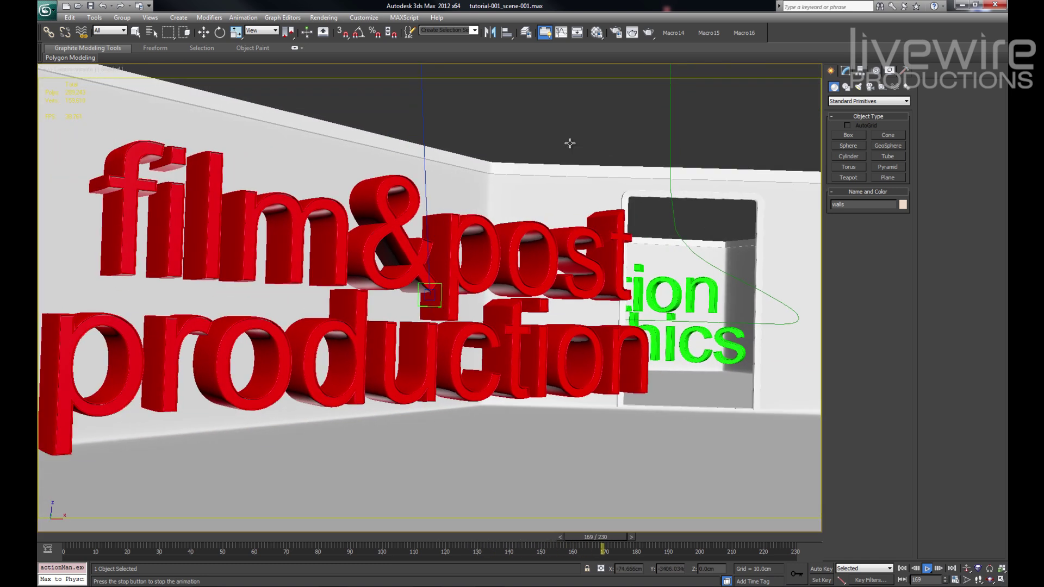
pyautogui.press('/')
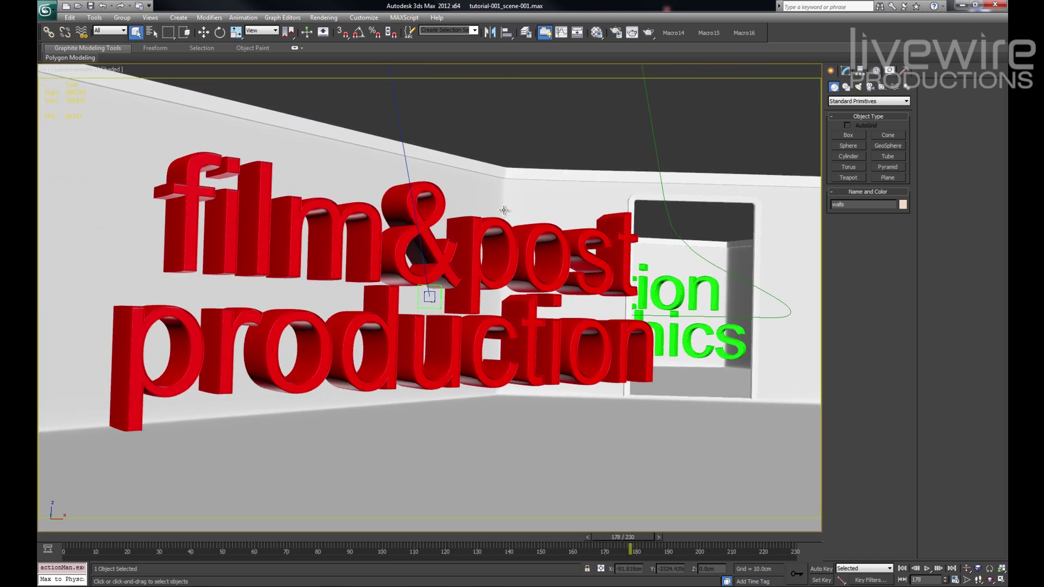
# Set the render output file to rla_sequence.rla in RLA Image File format.
pyautogui.click(616, 33)
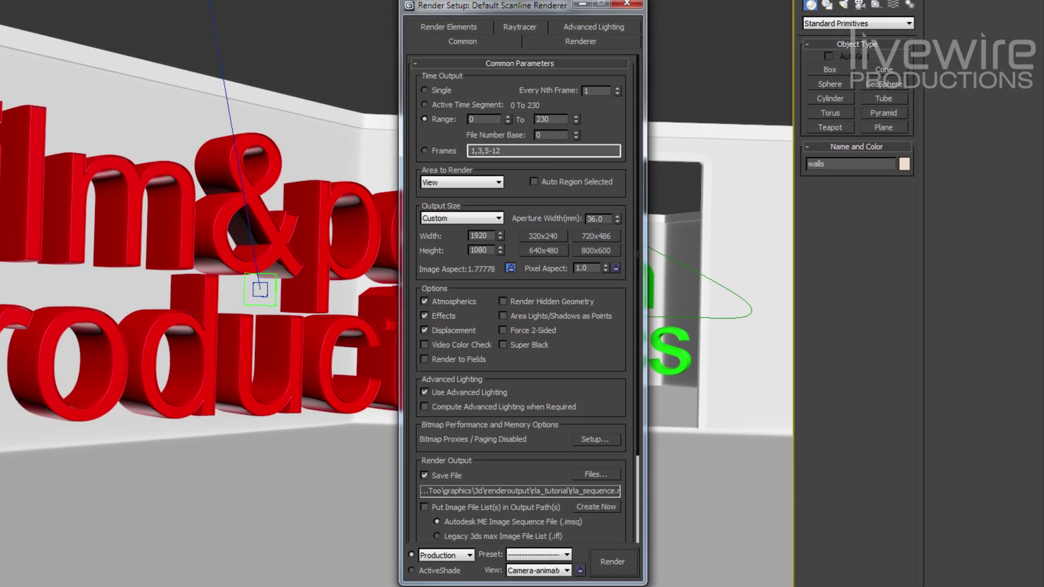
pyautogui.moveTo(406, 371); pyautogui.dragTo(408, 164)
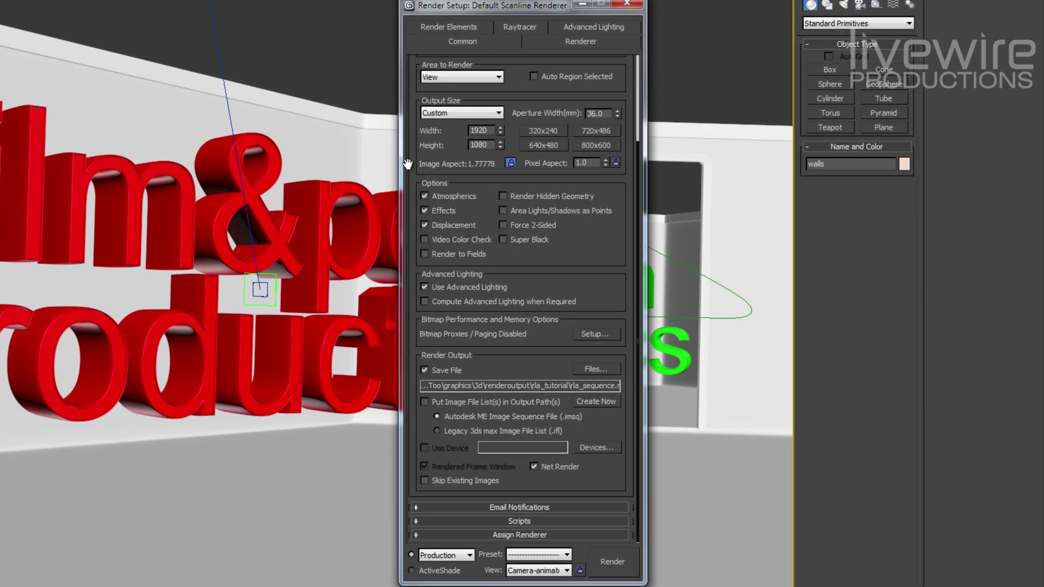
pyautogui.click(602, 368)
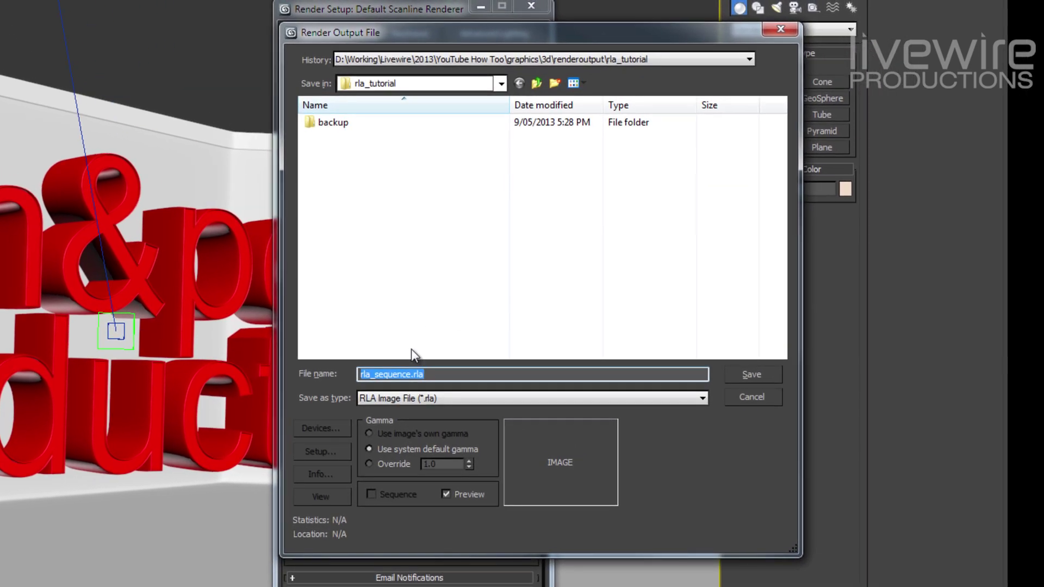
pyautogui.click(437, 374)
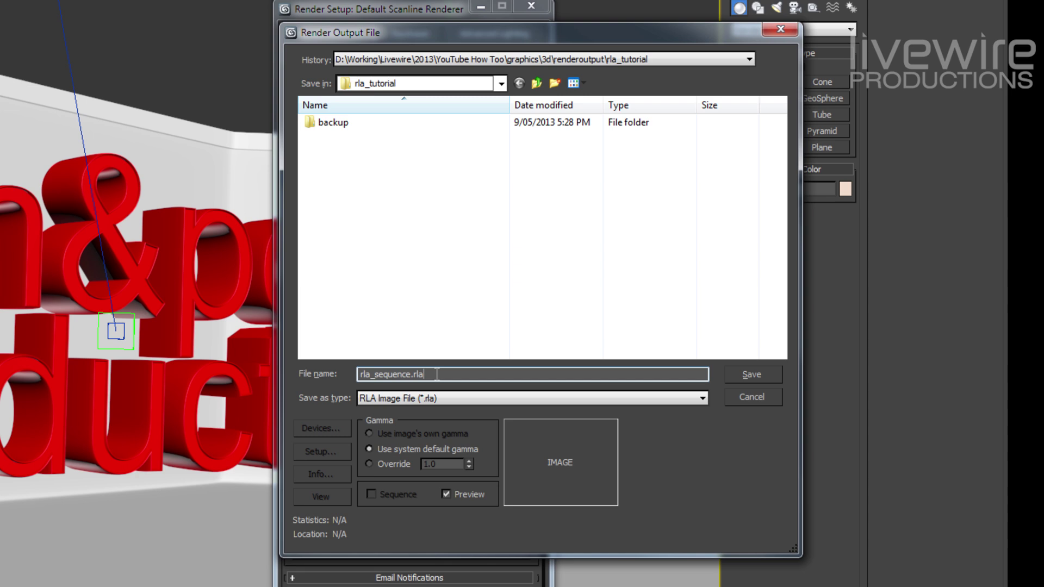
pyautogui.click(478, 397)
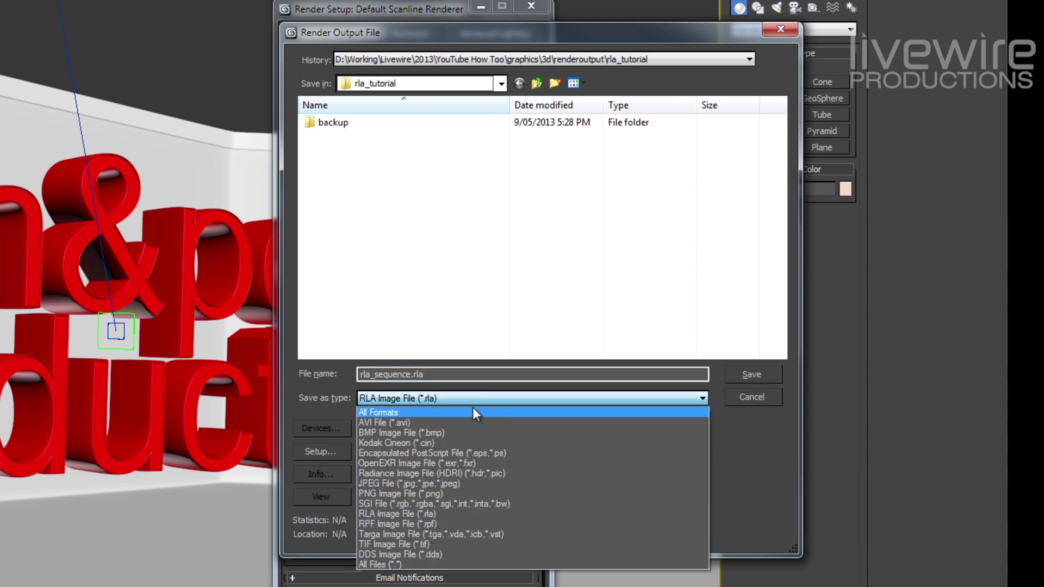
pyautogui.click(413, 513)
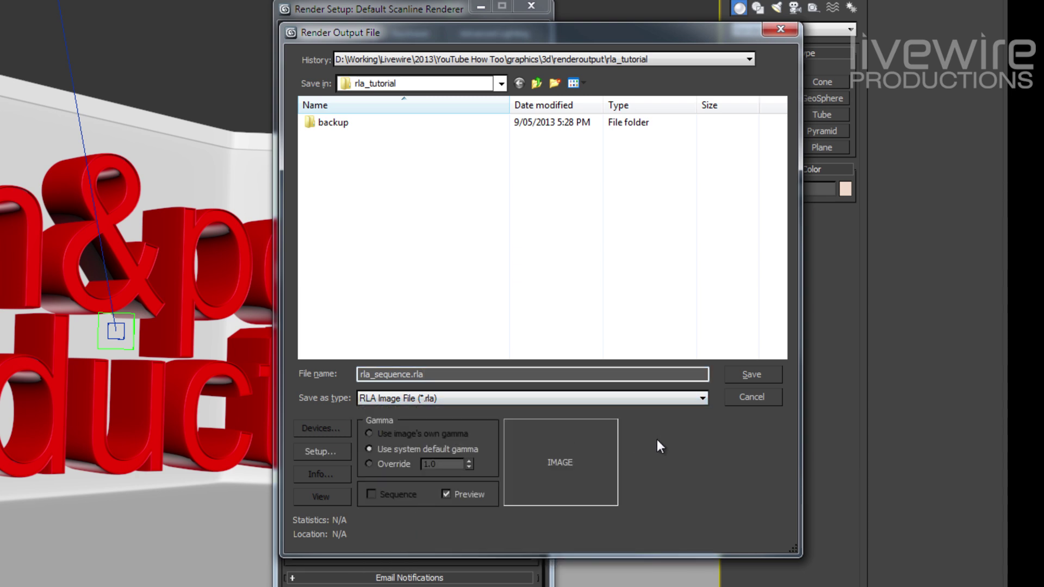
# Enable the Z Depth and Coverage RLA channels alongside Object ID, and save the output settings.
pyautogui.click(328, 451)
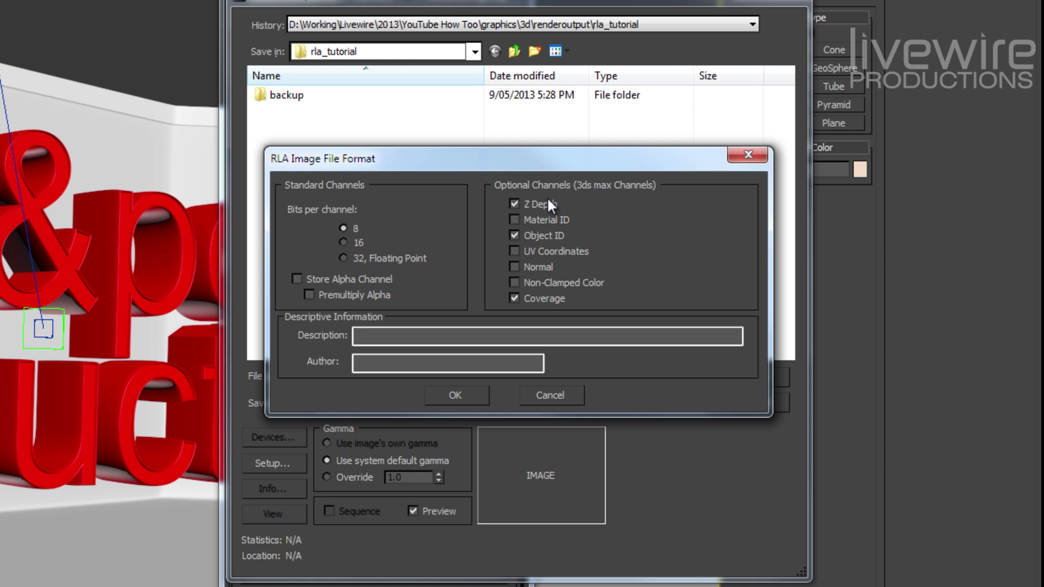
pyautogui.click(514, 204)
pyautogui.click(515, 297)
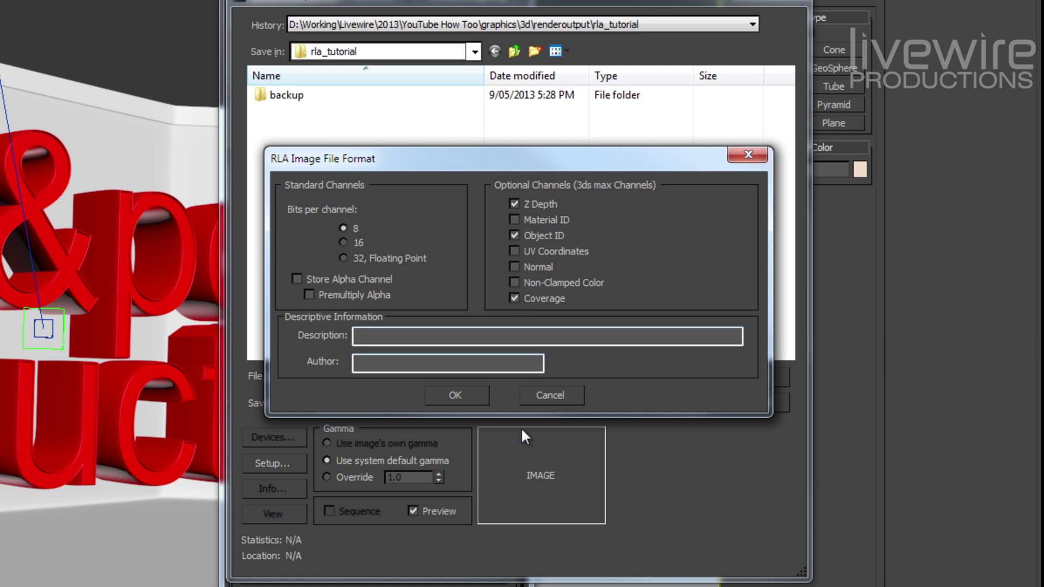
pyautogui.click(442, 393)
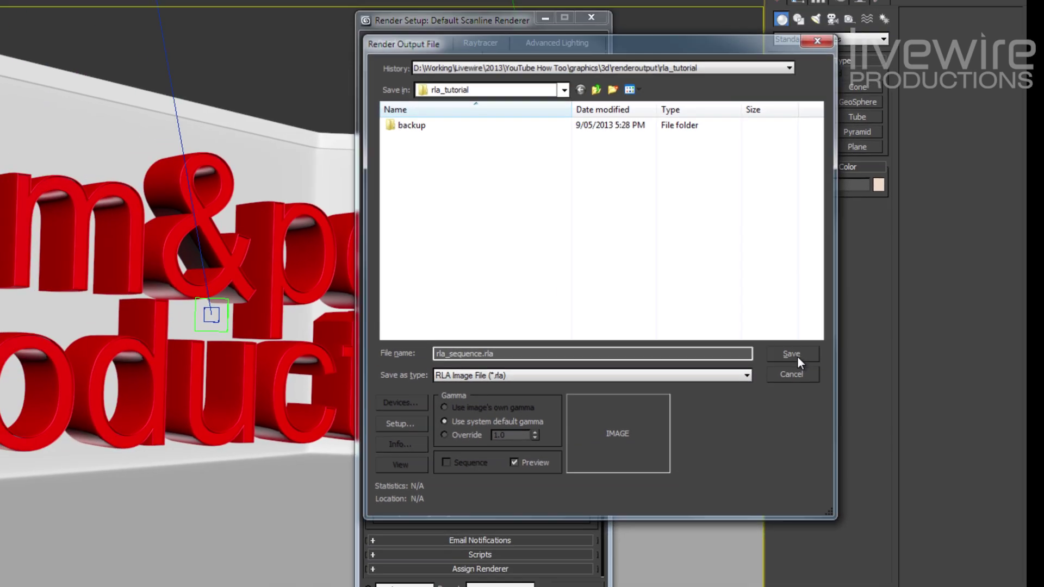
pyautogui.click(761, 378)
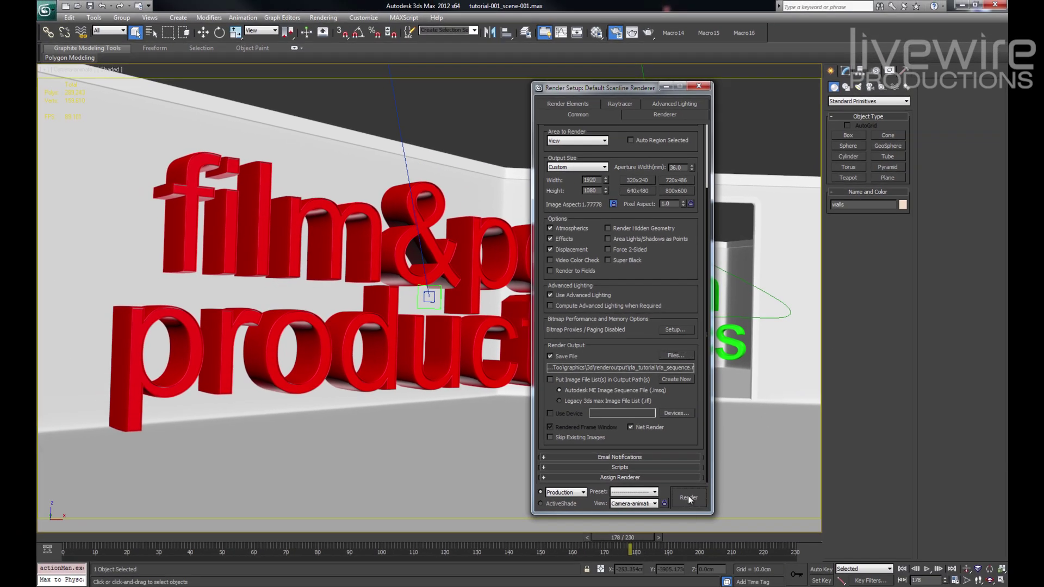
# Render the animation to the rla_sequence RLA files, then select Camera001's 45.0 FOV value.
pyautogui.click(689, 498)
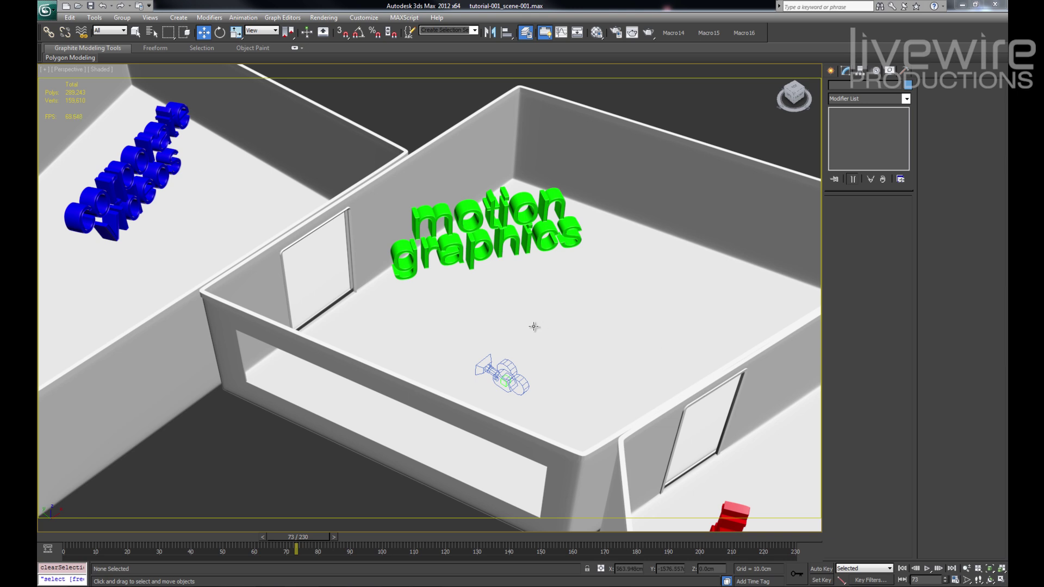
pyautogui.click(507, 363)
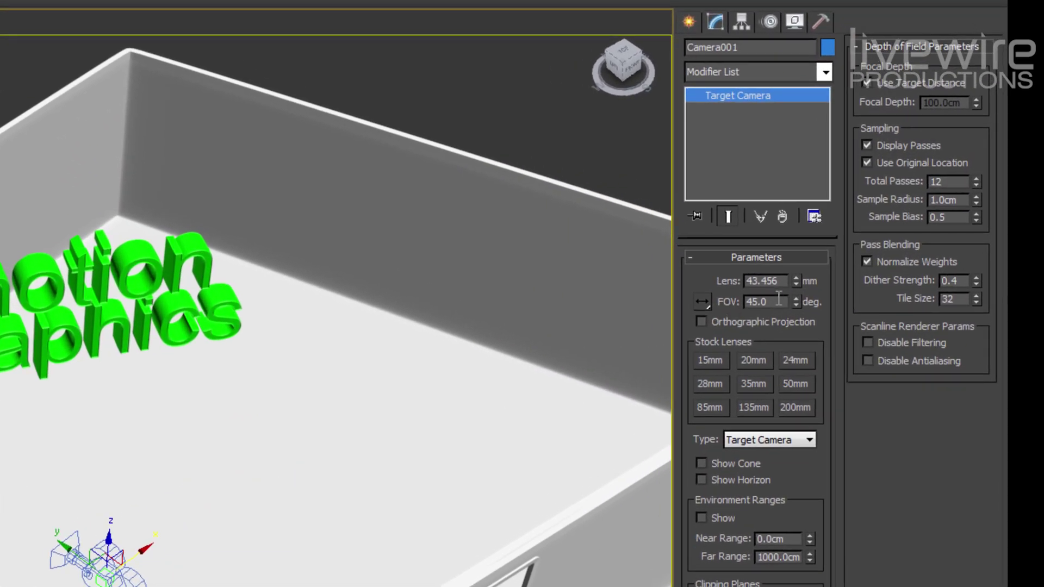
pyautogui.doubleClick(748, 302)
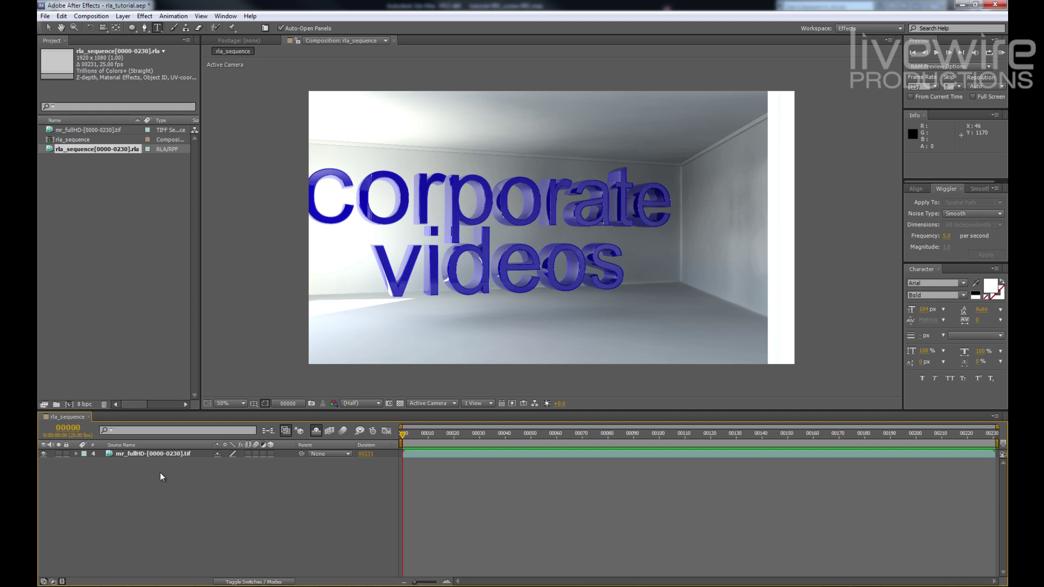
# RAM-preview the rla_sequence comp, stop it, and add rla_sequence[0000-0230].rla as a layer above the TIFF sequence.
pyautogui.press('KP_0')
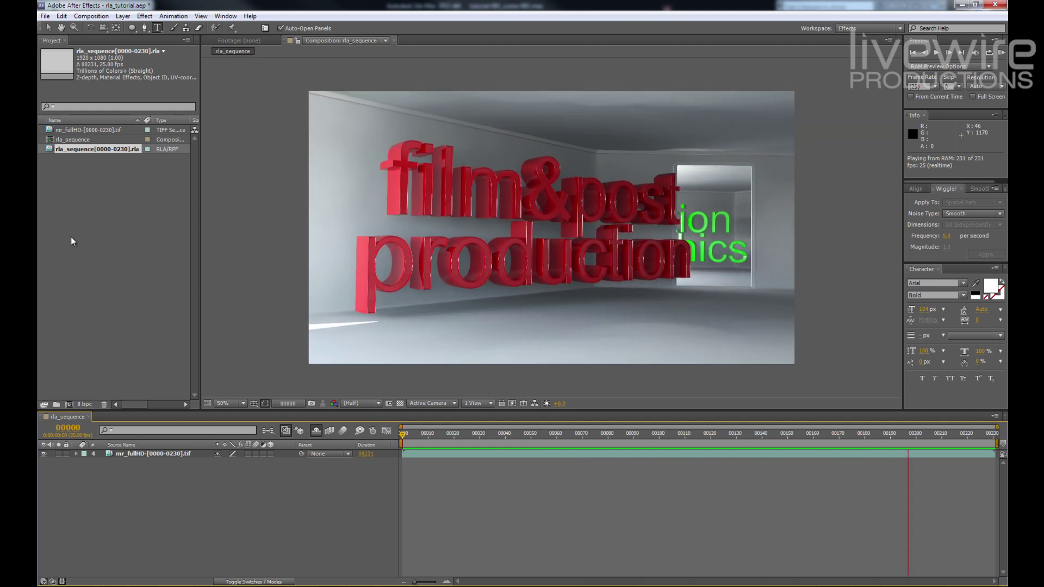
pyautogui.press('space')
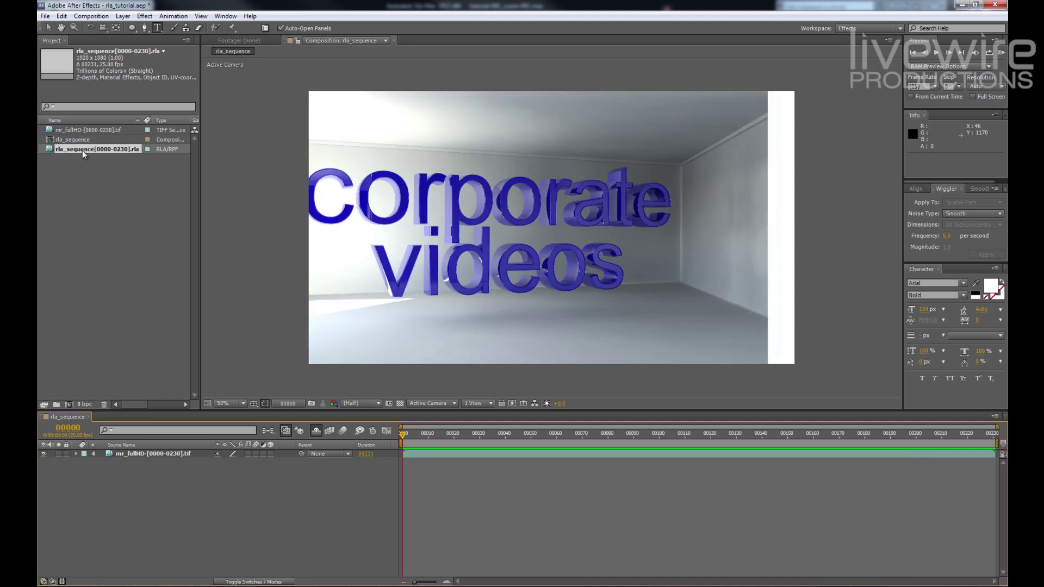
pyautogui.moveTo(82, 150); pyautogui.dragTo(116, 451)
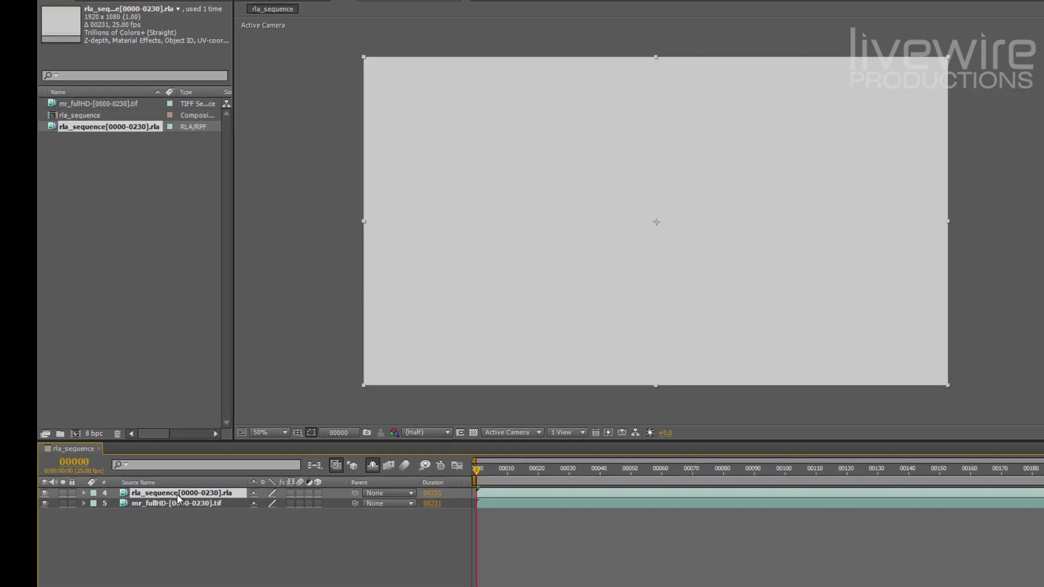
# Import an RPF Camera from the RLA layer, hide that layer, and edit the camera's angle of view.
pyautogui.rightClick(153, 454)
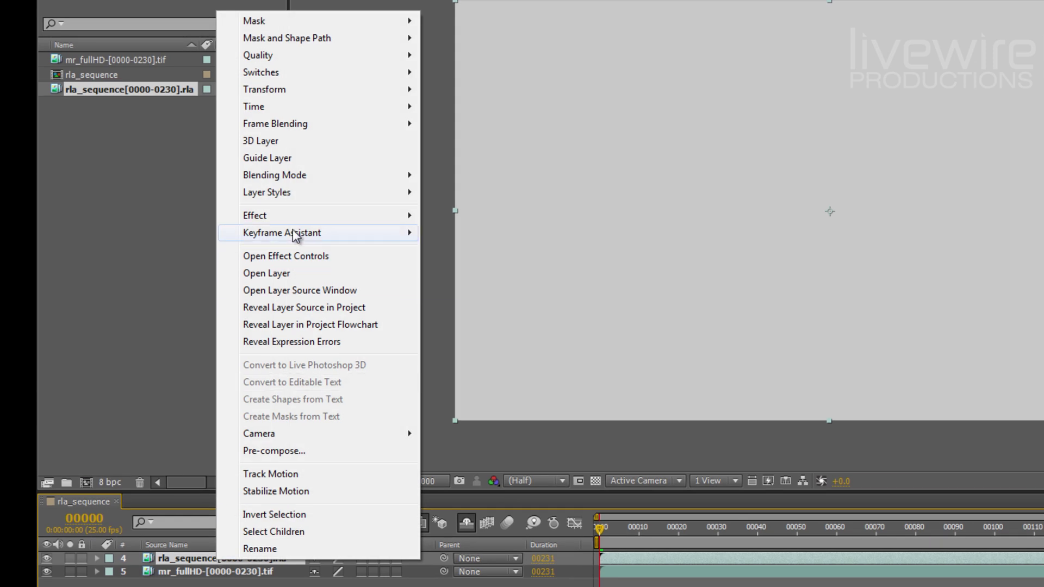
pyautogui.moveTo(294, 235)
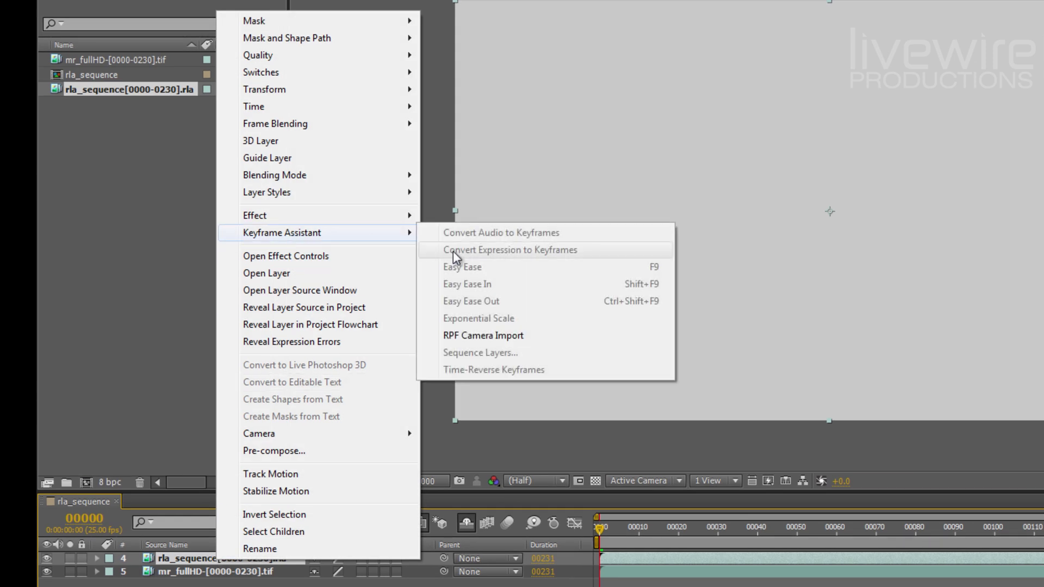
pyautogui.click(478, 337)
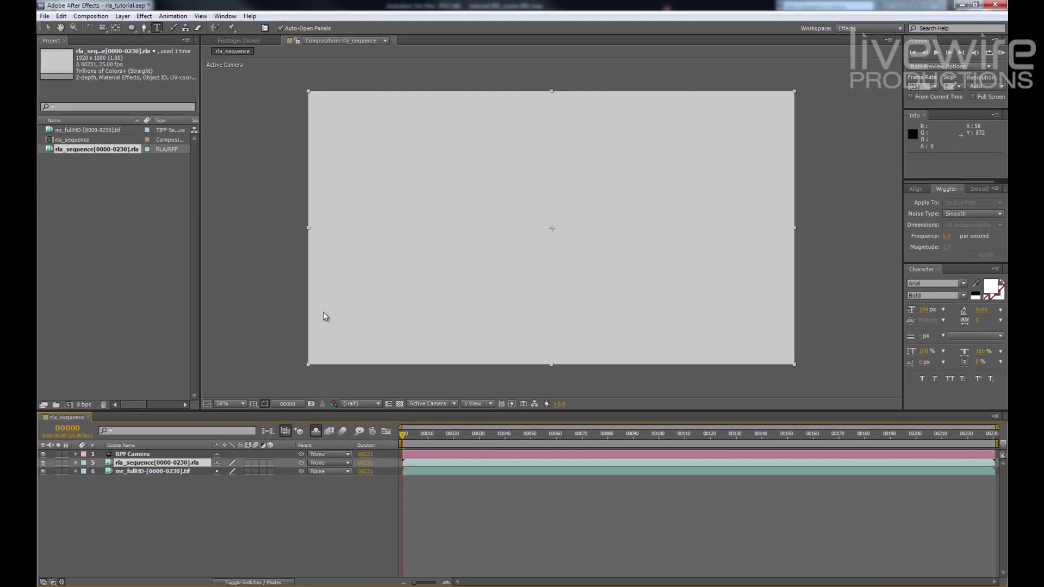
pyautogui.click(43, 463)
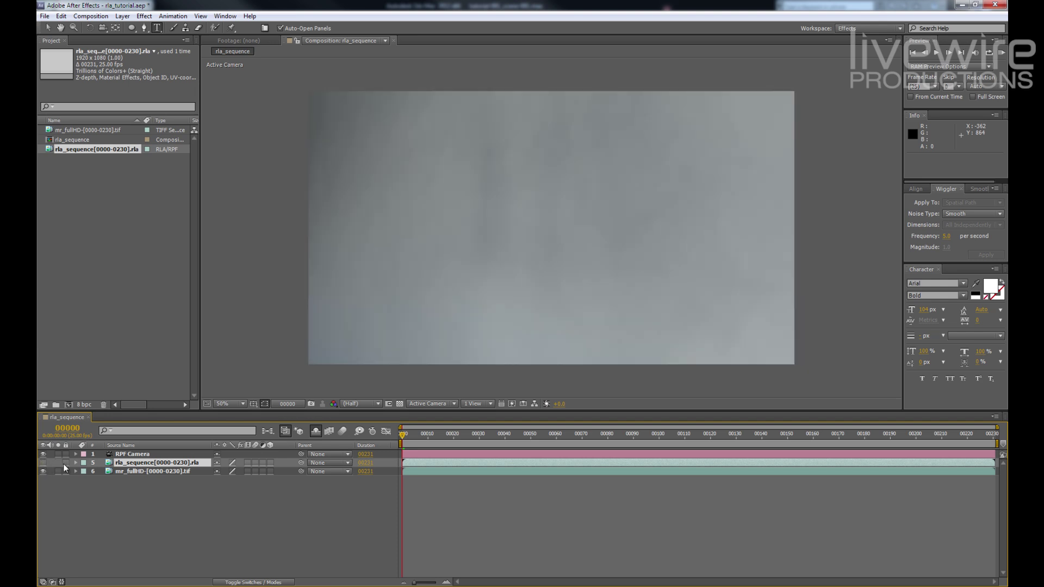
pyautogui.click(133, 456)
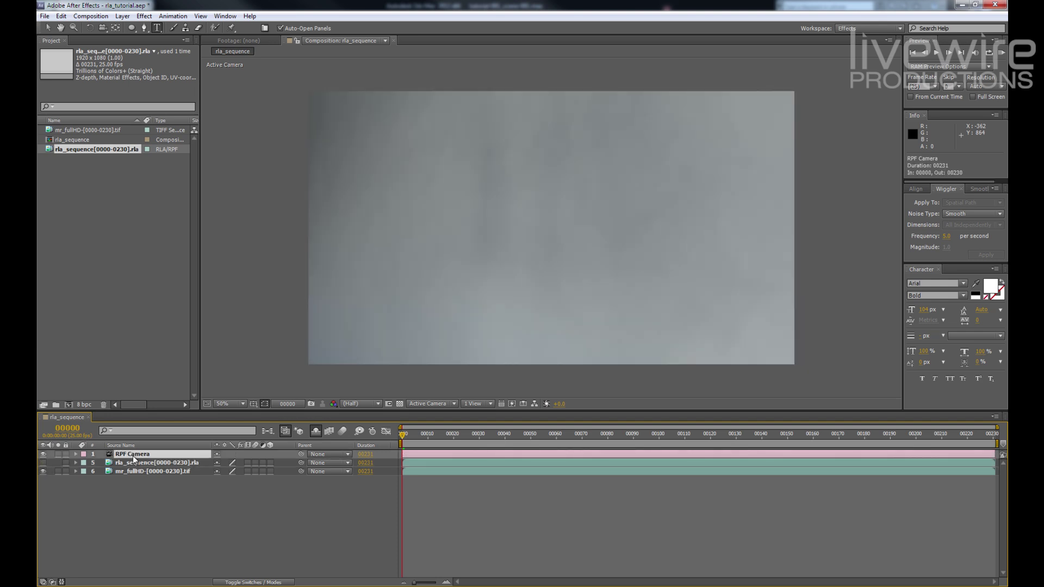
pyautogui.doubleClick(133, 455)
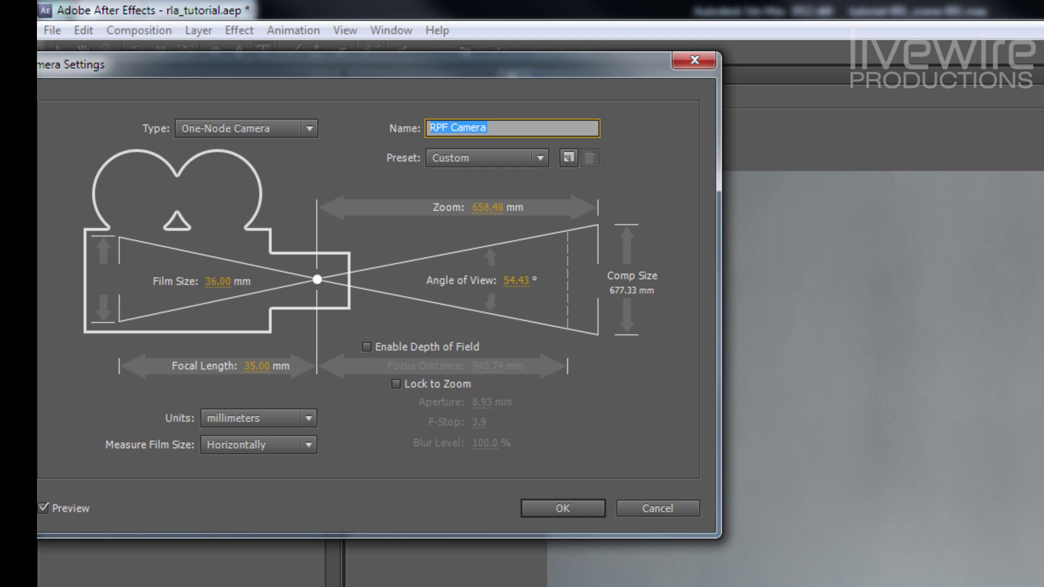
pyautogui.click(517, 280)
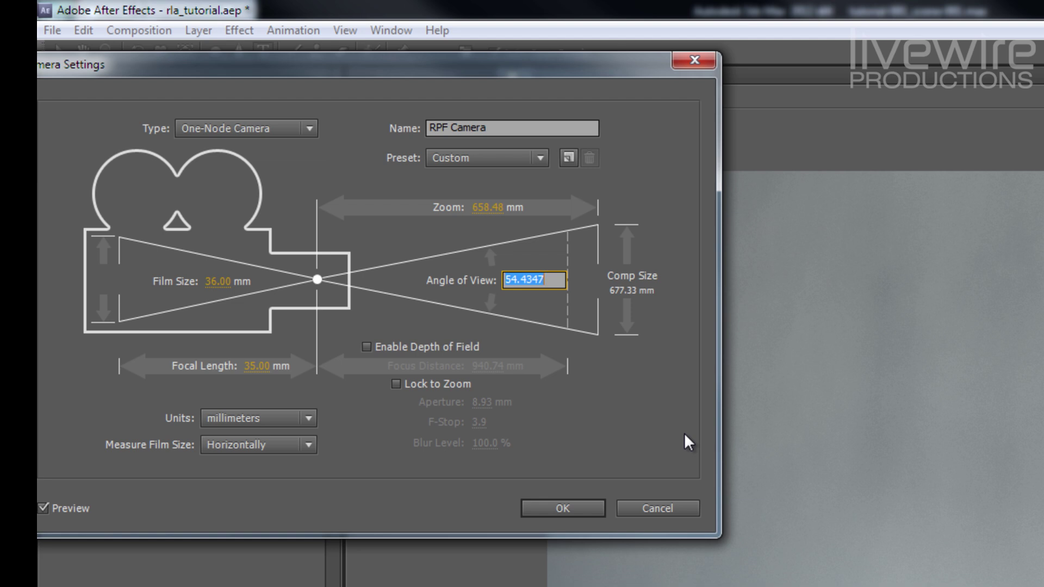
# Set the RPF Camera's angle of view to 45, reveal the shy layers, and type TEST1 into the first empty text layer.
pyautogui.write('45')
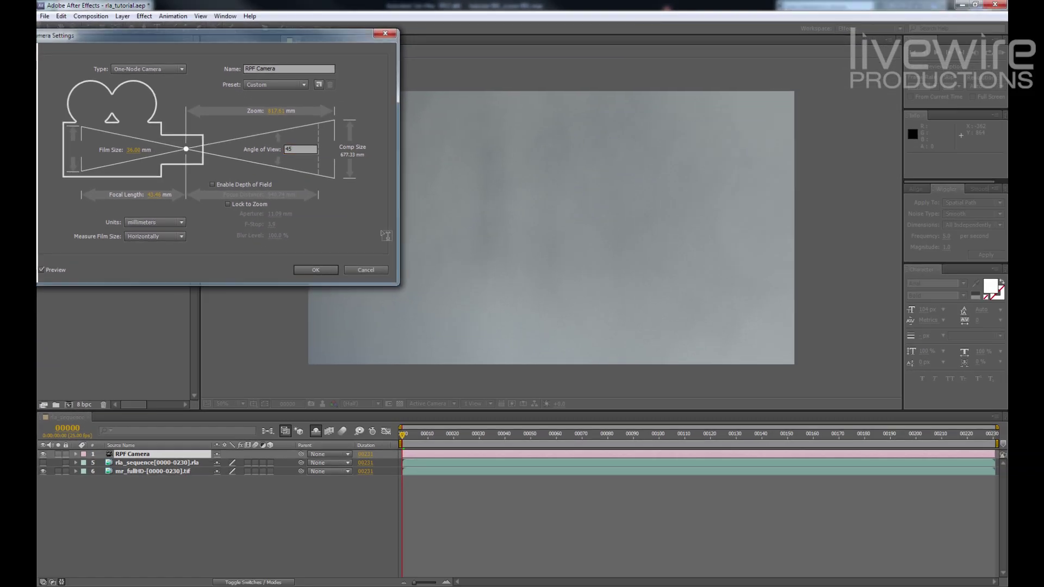
pyautogui.press('Return')
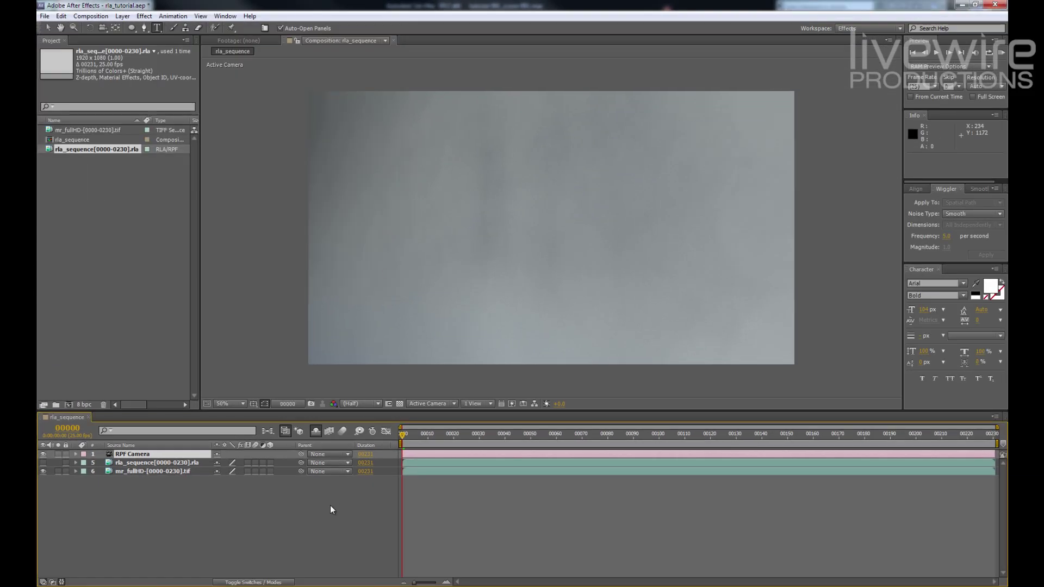
pyautogui.moveTo(403, 435); pyautogui.dragTo(543, 450)
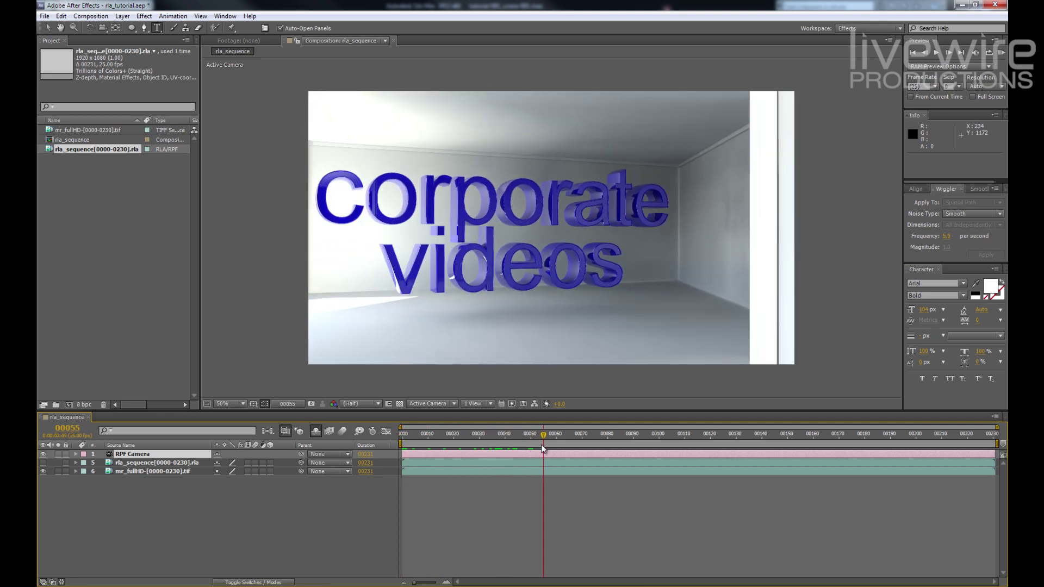
pyautogui.click(316, 431)
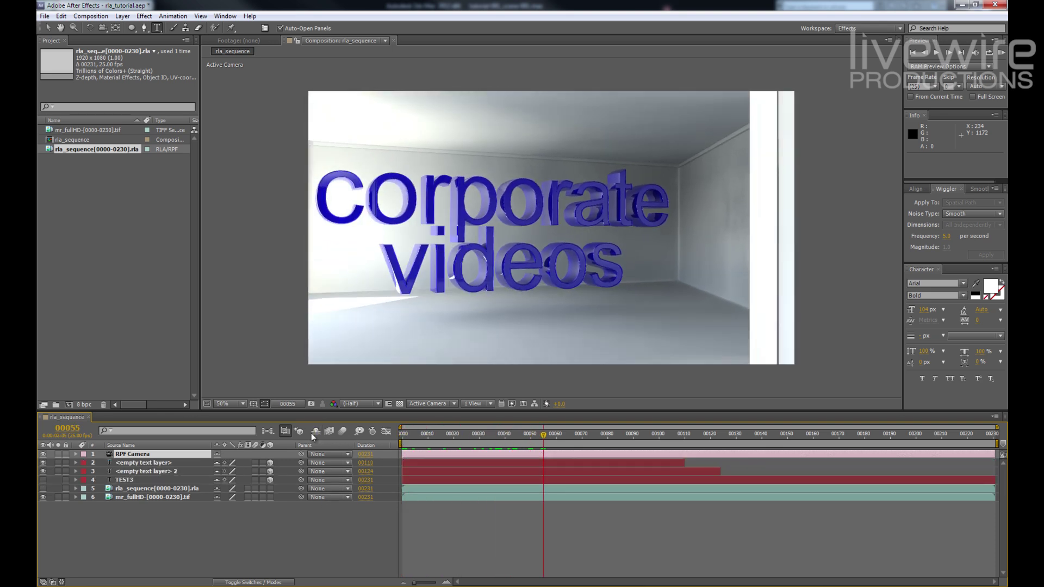
pyautogui.click(132, 464)
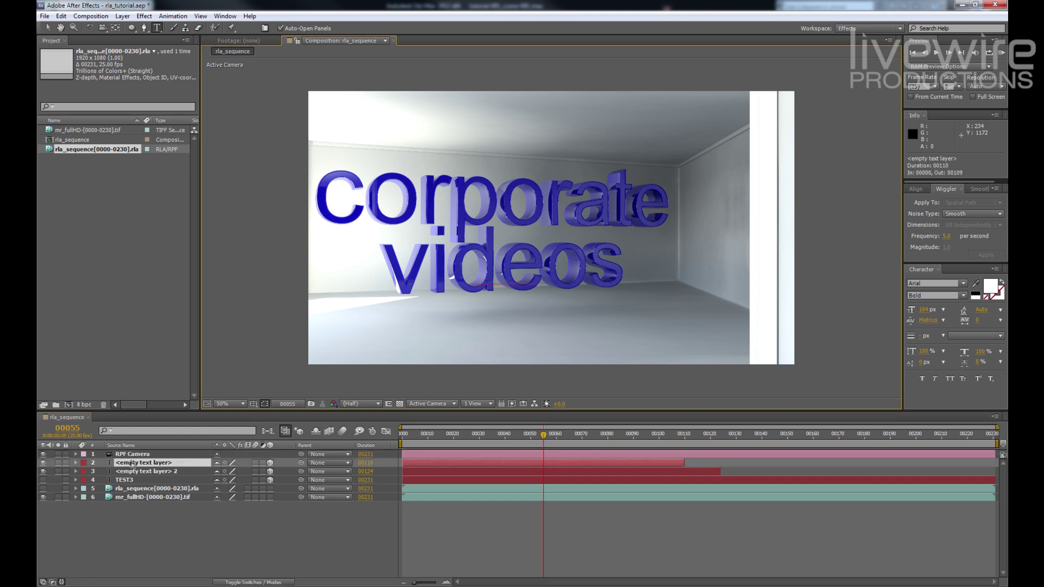
pyautogui.write('TEST1')
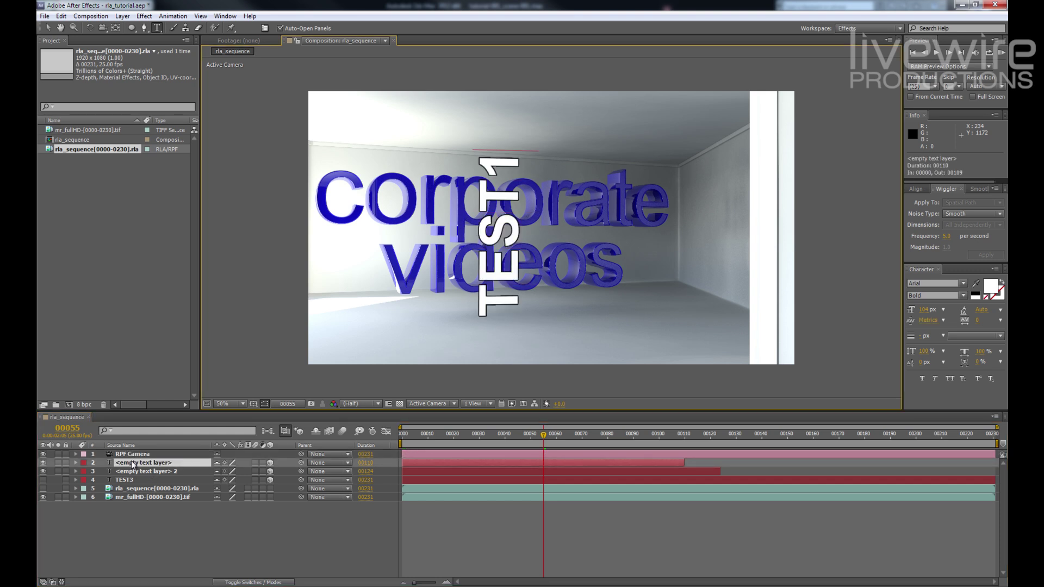
pyautogui.press('KP_Enter')
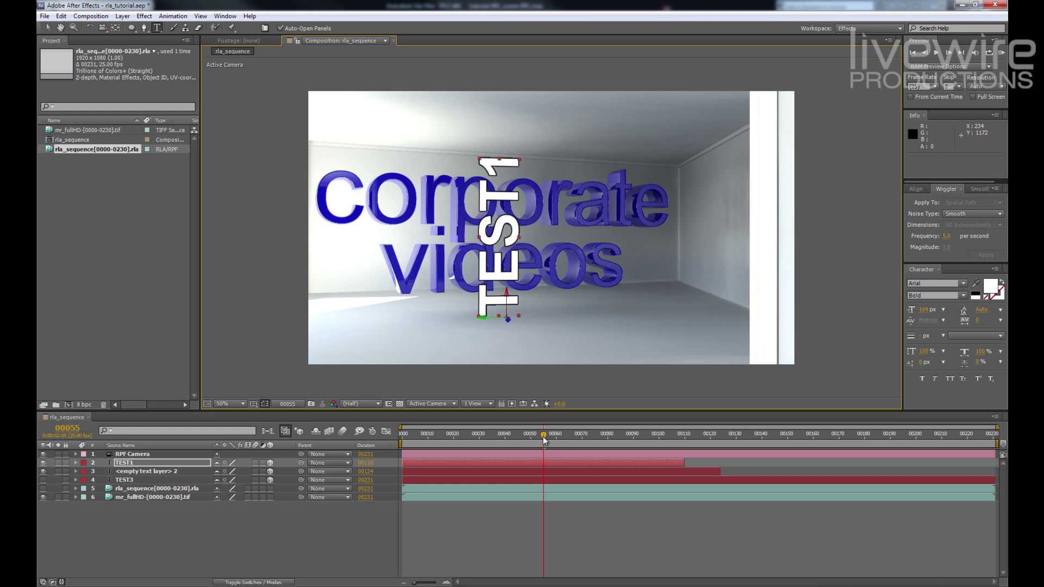
# Type TEST2 into the second empty text layer at the motion graphics room.
pyautogui.moveTo(543, 439); pyautogui.dragTo(662, 448)
pyautogui.click(127, 461)
pyautogui.click(128, 473)
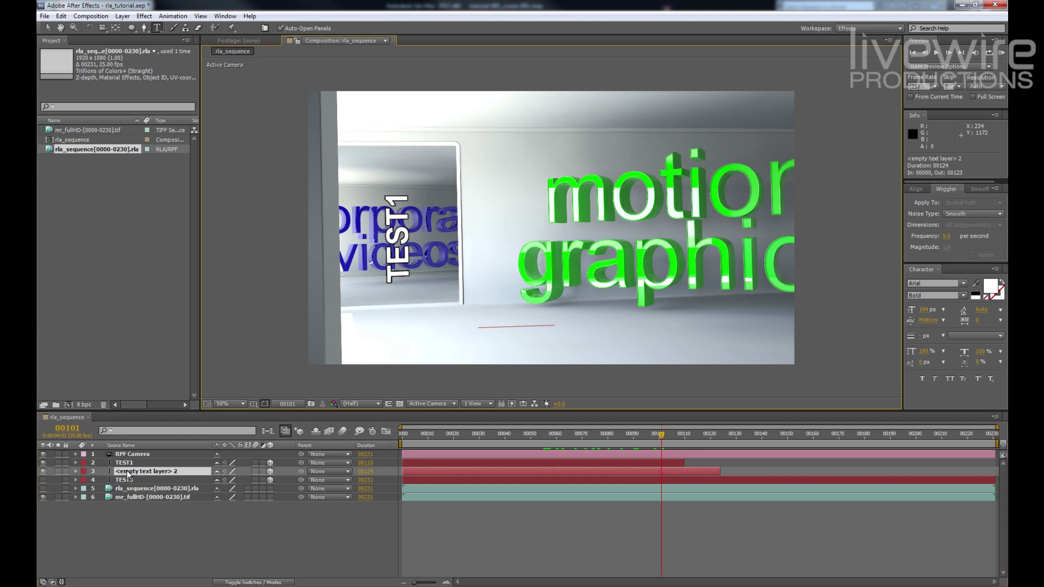
pyautogui.write('TEST2')
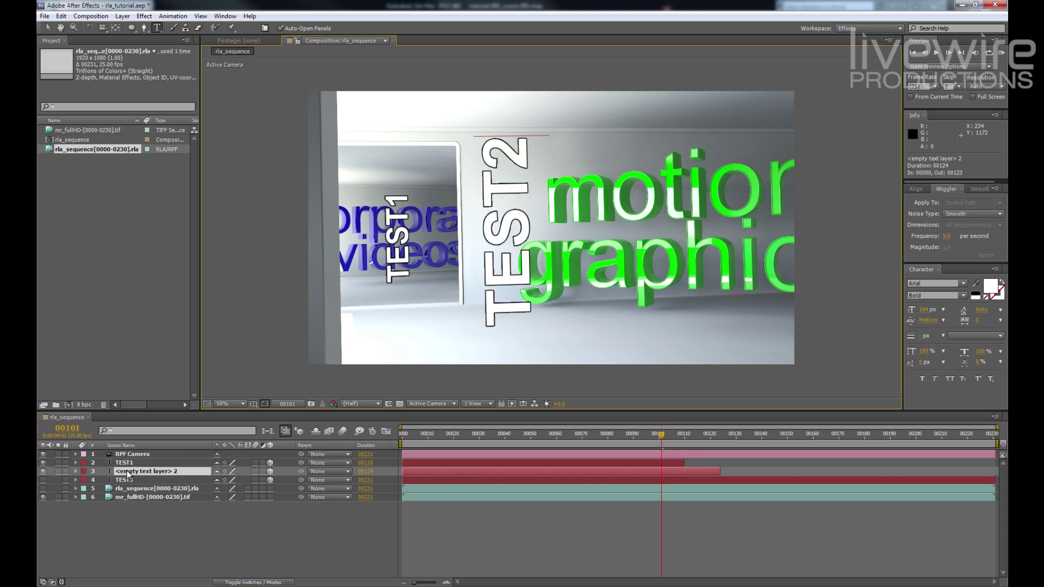
pyautogui.press('Escape')
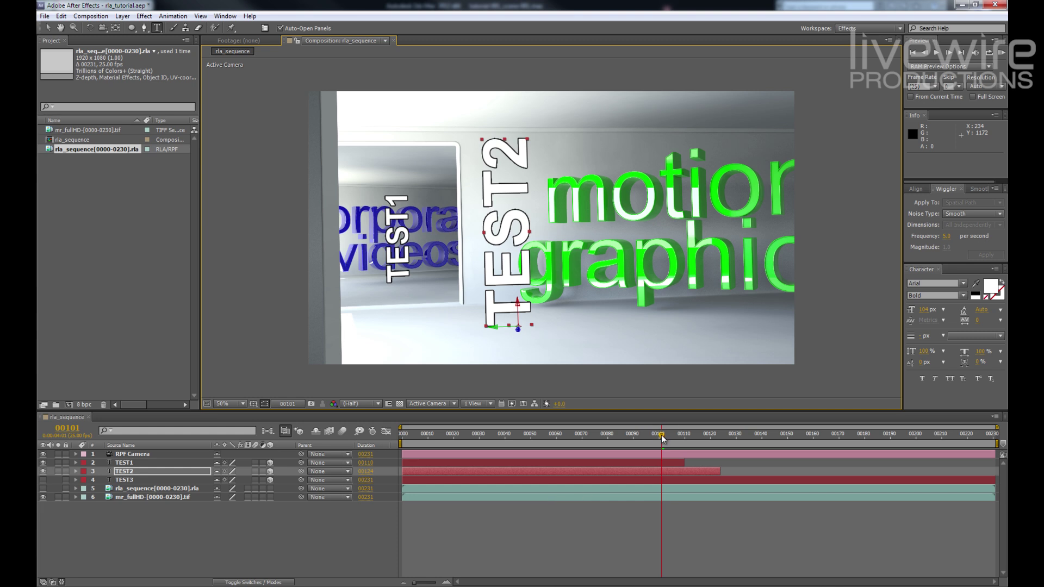
# Scrub back to the corporate videos frame where TEST1 appears.
pyautogui.moveTo(662, 438); pyautogui.dragTo(495, 445)
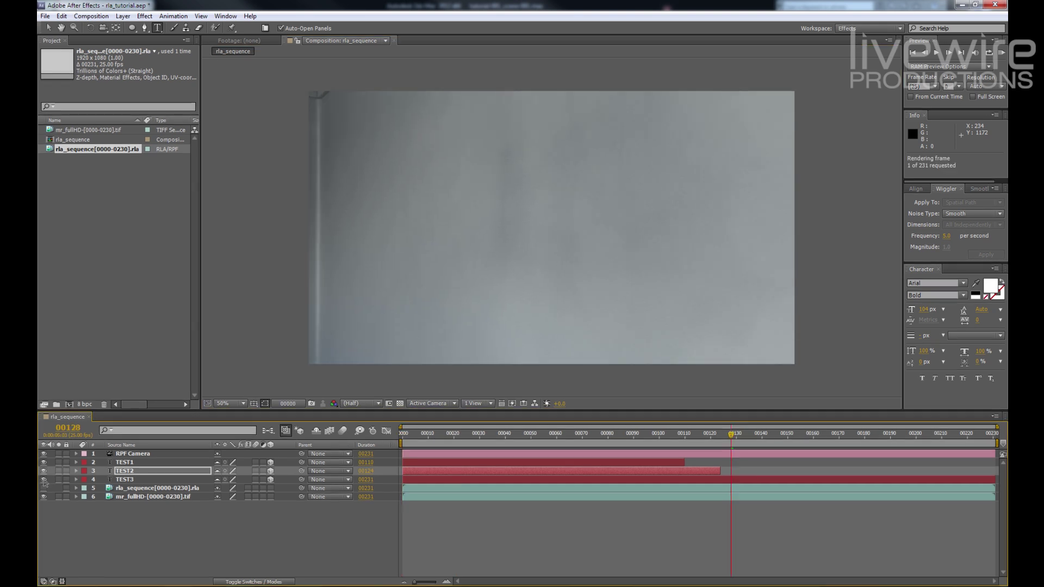